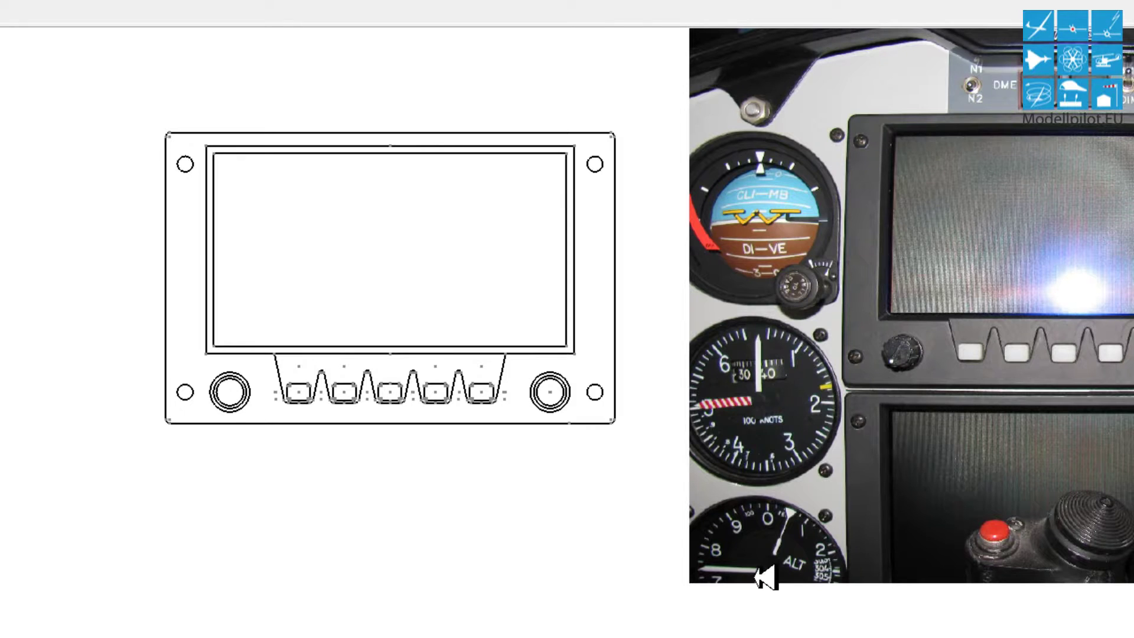
Enlarge the cockpit photo and position it right beside the bezel line drawing.
click(987, 307)
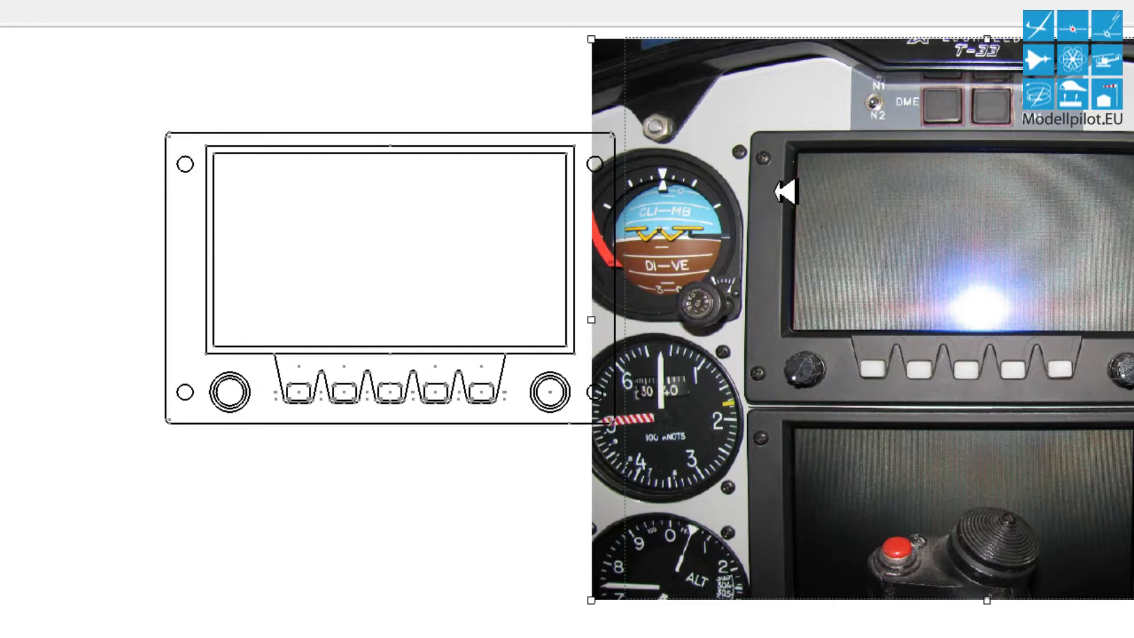
click(767, 200)
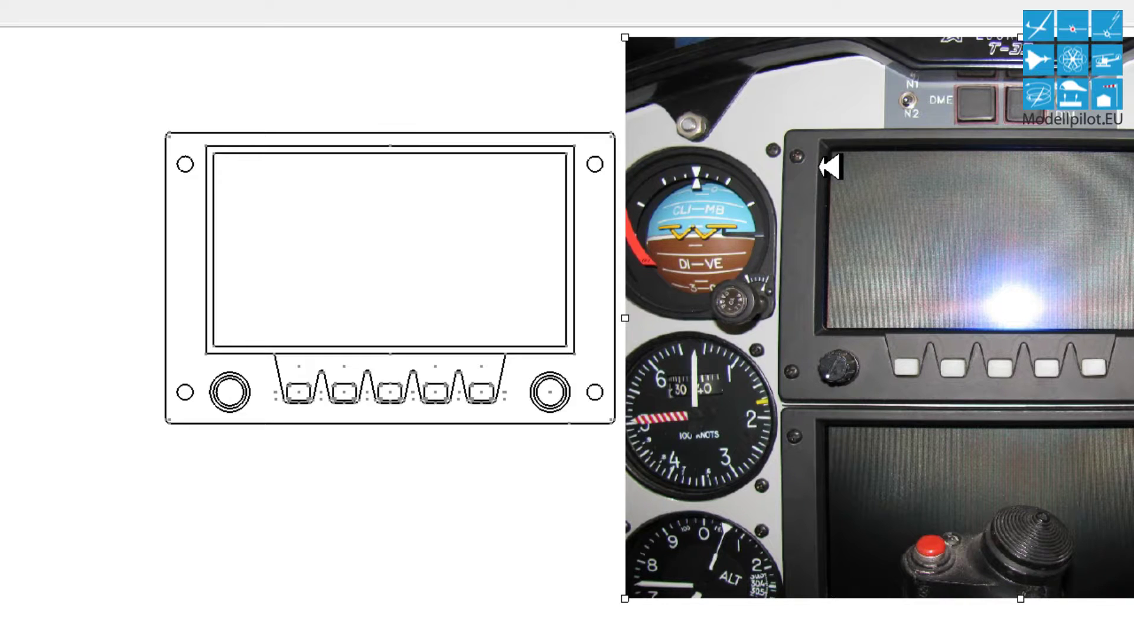
click(114, 94)
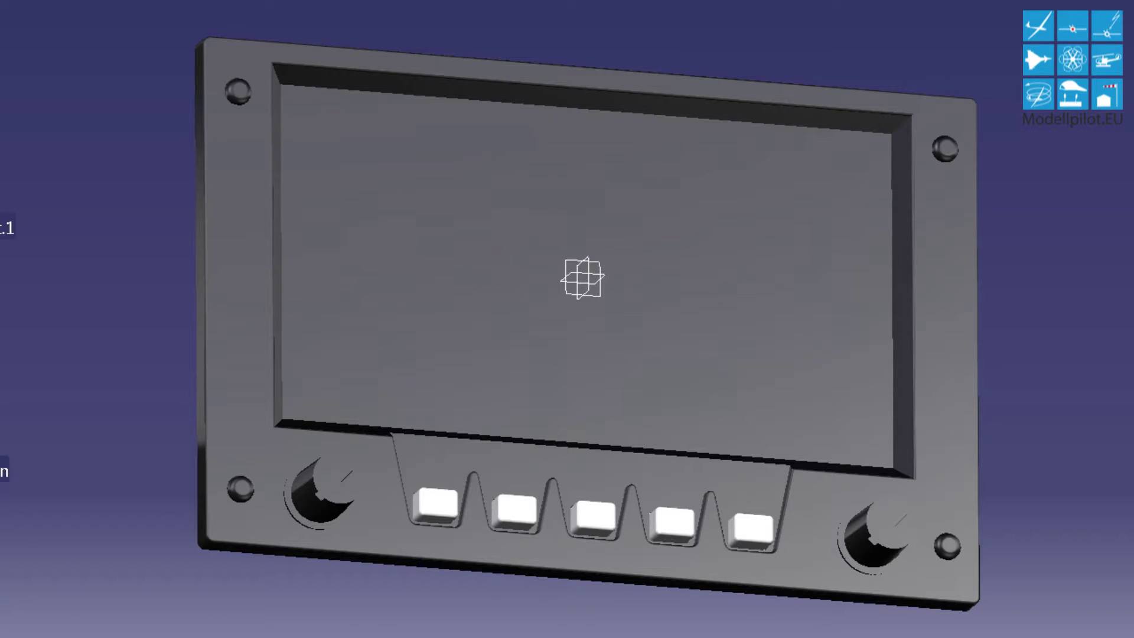
middle_drag(576, 587, 698, 94)
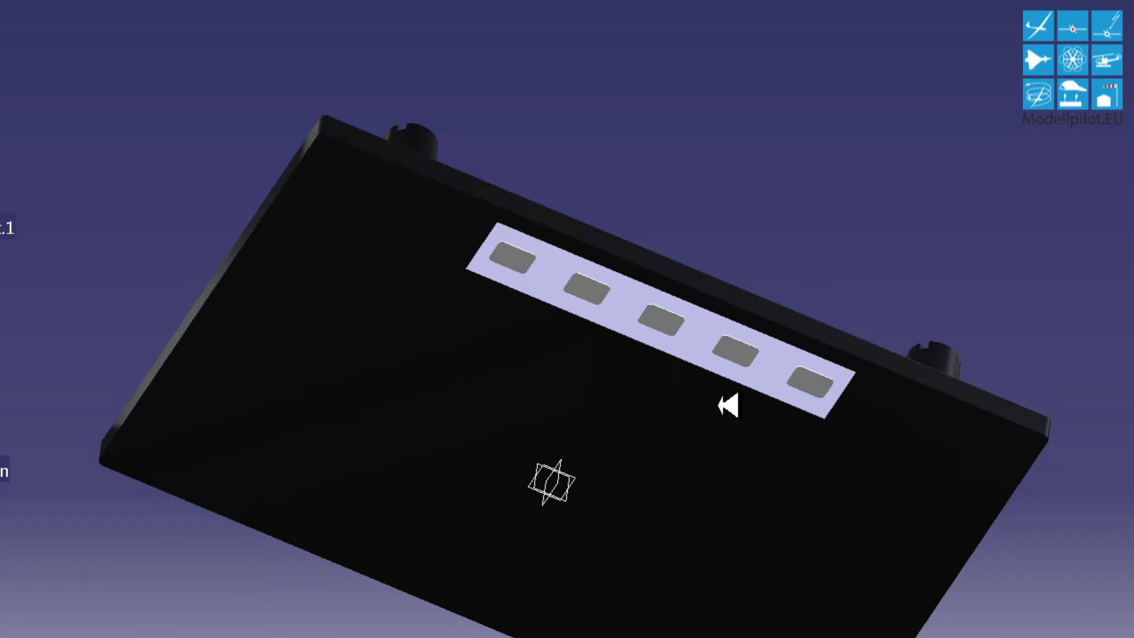
mouse_move(870, 67)
middle_down()
mouse_move(714, 354)
mouse_move(678, 587)
mouse_move(918, 590)
mouse_move(757, 595)
middle_up()
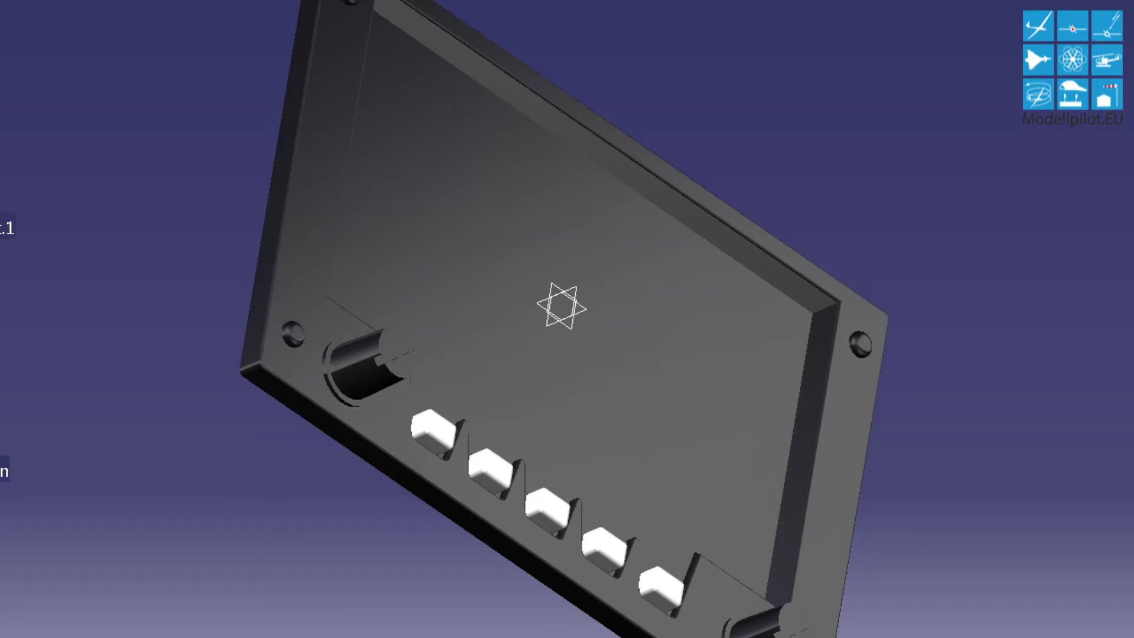
mouse_move(923, 252)
middle_down()
mouse_move(848, 111)
mouse_move(675, 169)
mouse_move(667, 242)
mouse_move(719, 296)
mouse_move(807, 327)
mouse_move(686, 360)
mouse_move(419, 358)
mouse_move(255, 407)
mouse_move(303, 332)
mouse_move(559, 278)
mouse_move(769, 187)
mouse_move(800, 131)
middle_up()
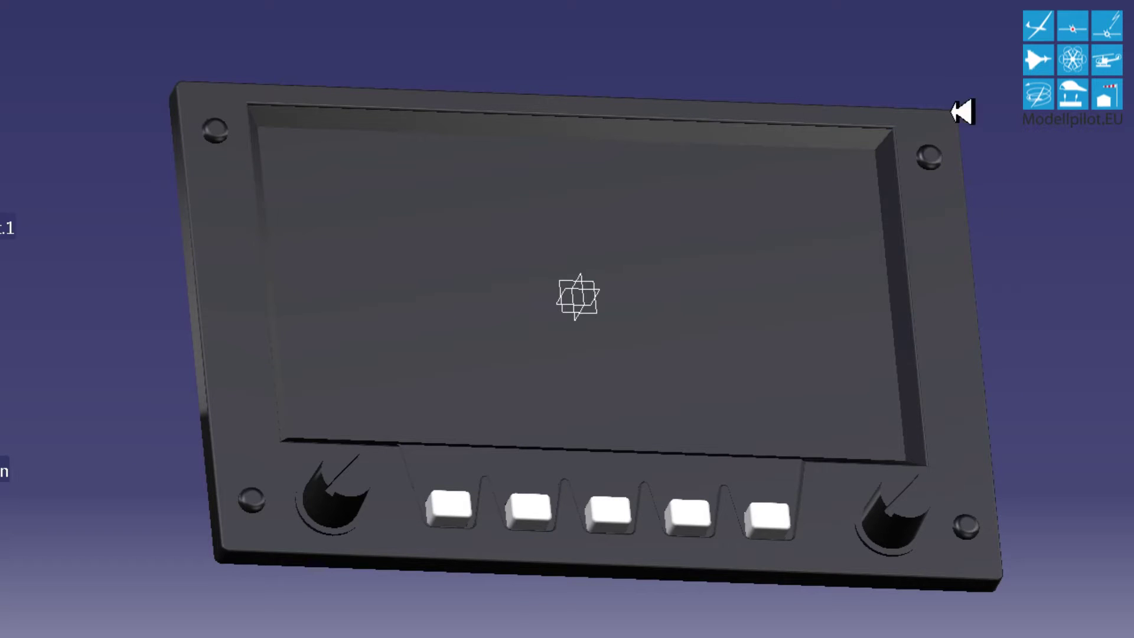
mouse_move(1038, 76)
middle_down()
mouse_move(804, 258)
mouse_move(853, 218)
mouse_move(746, 203)
mouse_move(779, 285)
mouse_move(992, 267)
mouse_move(921, 271)
mouse_move(938, 261)
middle_up()
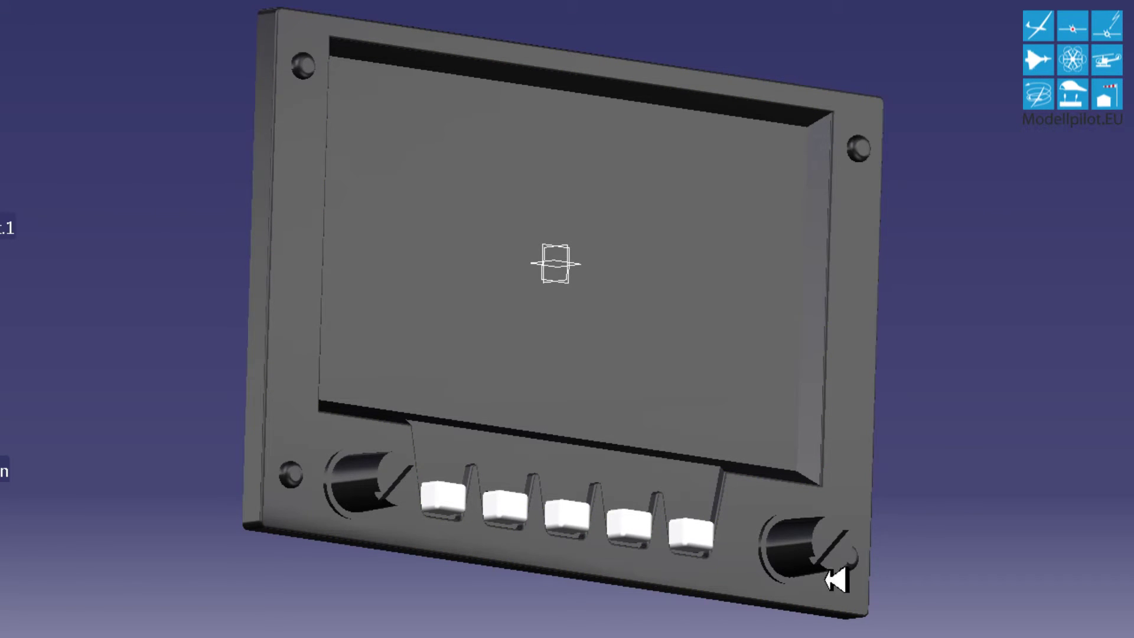
mouse_move(1047, 359)
middle_down()
mouse_move(760, 359)
mouse_move(663, 311)
mouse_move(641, 336)
mouse_move(751, 370)
mouse_move(809, 305)
mouse_move(794, 370)
mouse_move(1068, 365)
mouse_move(197, 331)
mouse_move(106, 339)
mouse_move(716, 380)
mouse_move(916, 230)
mouse_move(917, 268)
mouse_move(941, 195)
mouse_move(941, 213)
middle_up()
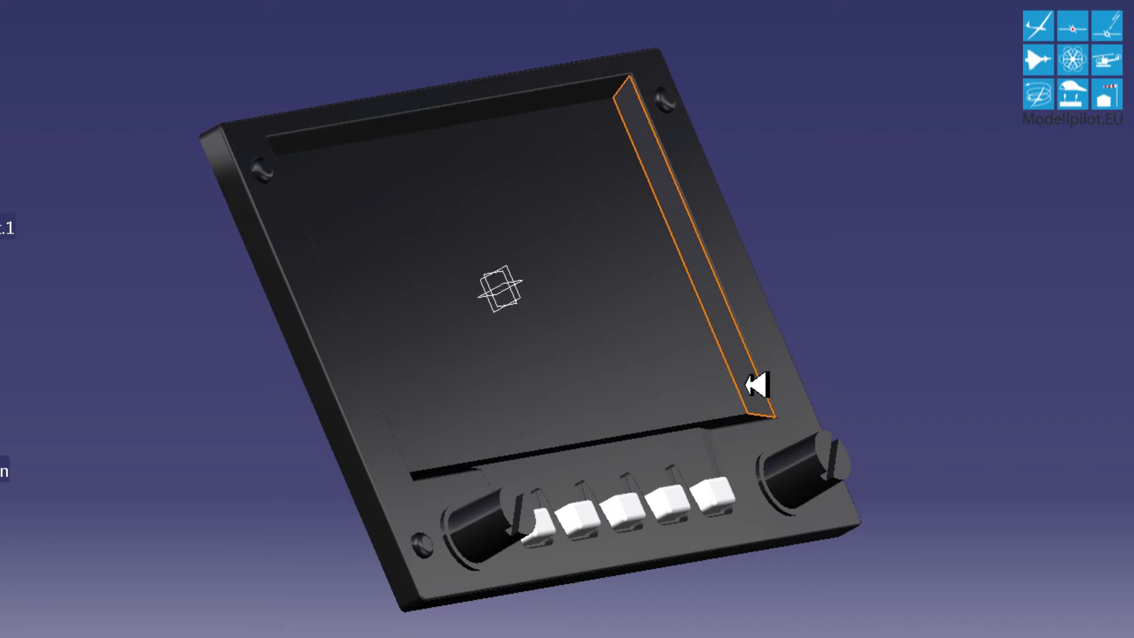
Change chamfer Fase.6's first length from 3mm to 2mm, keeping the 4mm second length.
double_click(756, 385)
click(447, 322)
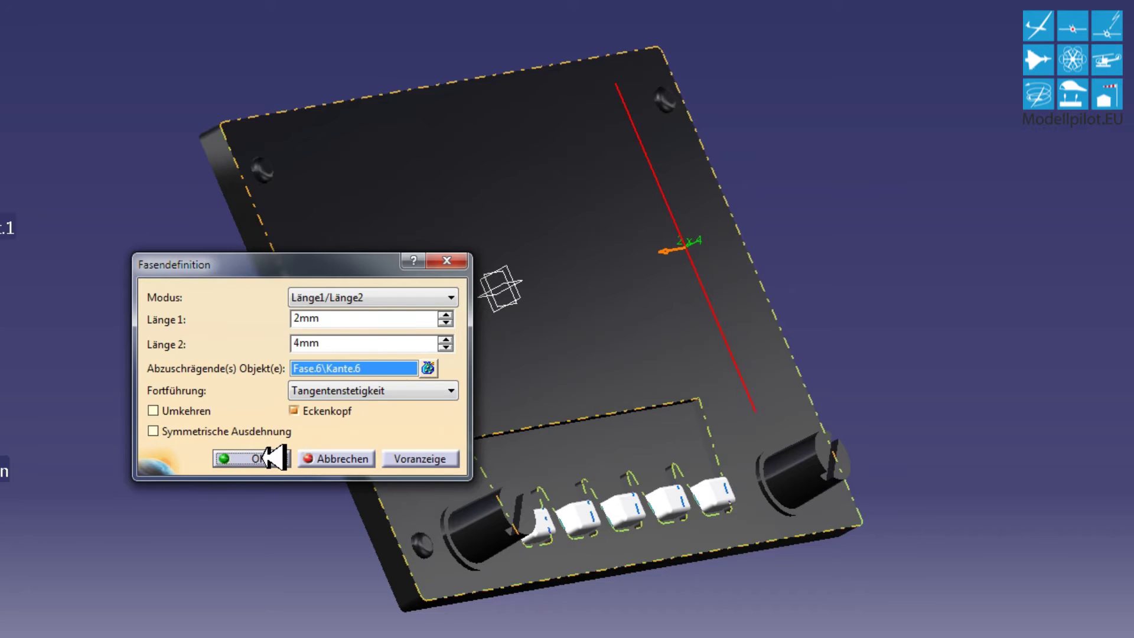
click(259, 459)
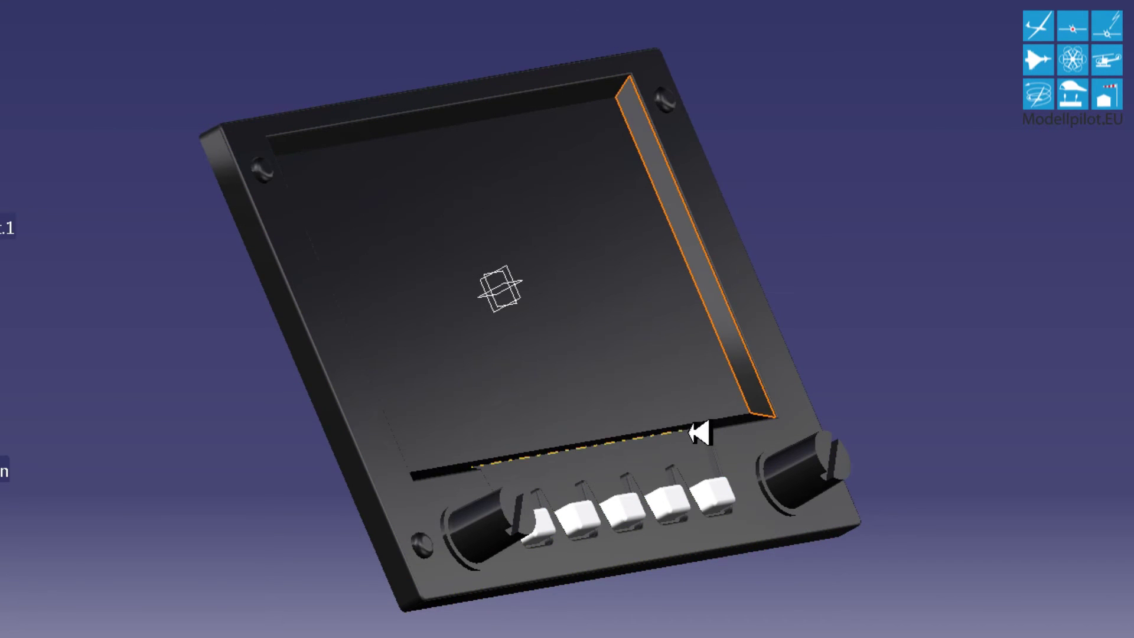
mouse_move(941, 194)
middle_down()
mouse_move(848, 248)
mouse_move(848, 266)
mouse_move(931, 274)
mouse_move(919, 324)
mouse_move(820, 362)
mouse_move(602, 352)
mouse_move(409, 366)
mouse_move(349, 347)
mouse_move(1022, 369)
mouse_move(931, 385)
middle_up()
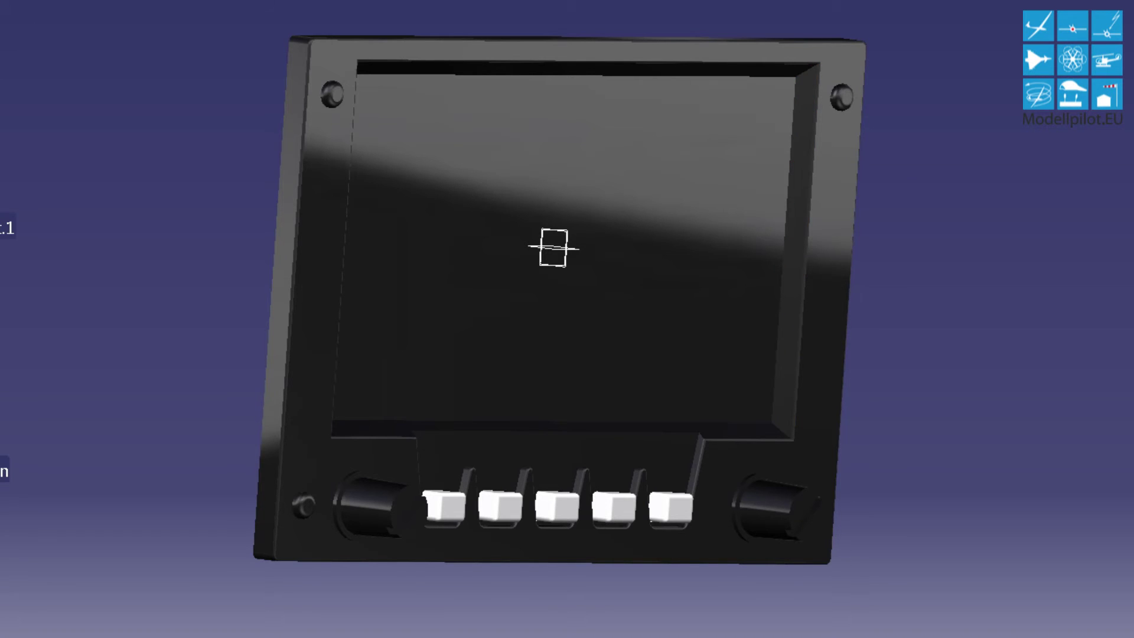
middle_drag(554, 248, 510, 46)
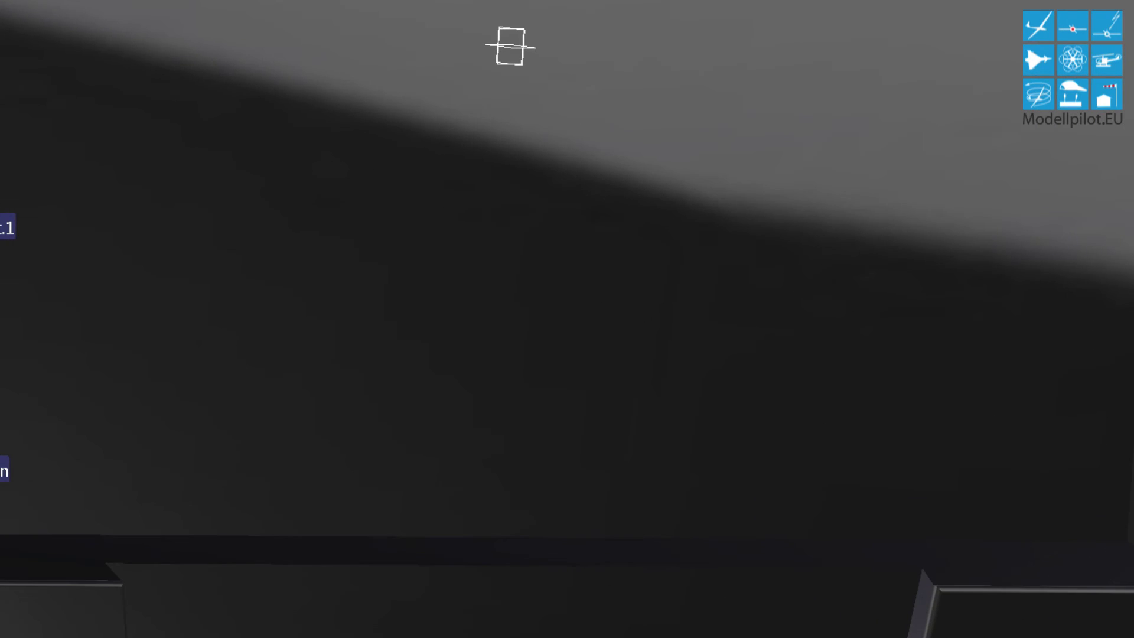
middle_click(557, 481)
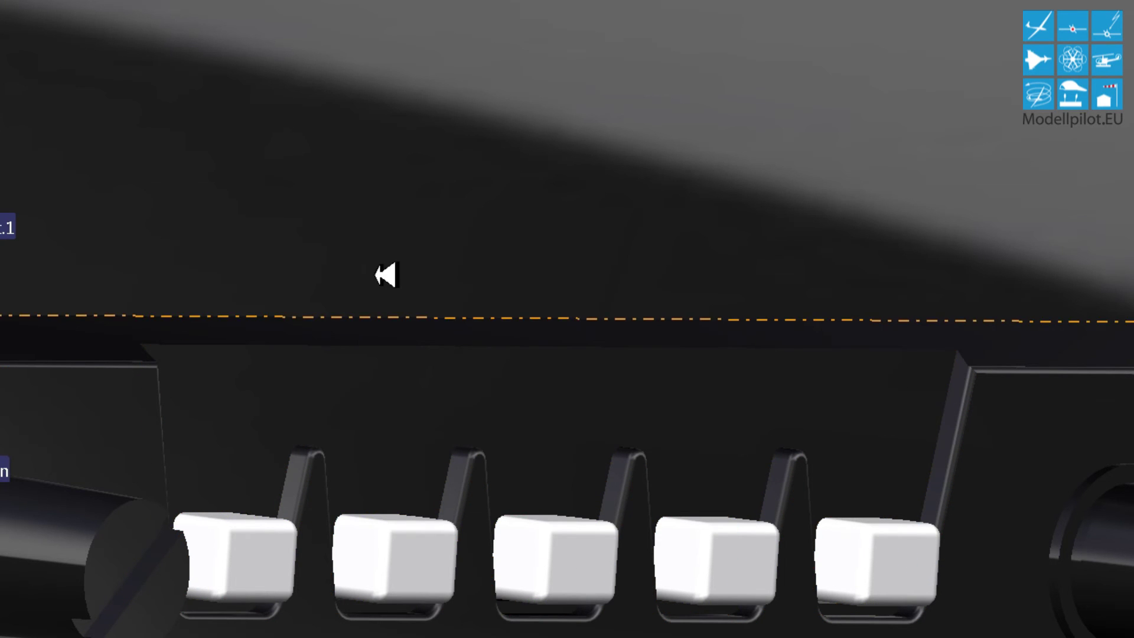
scroll(561, 96, down, 2)
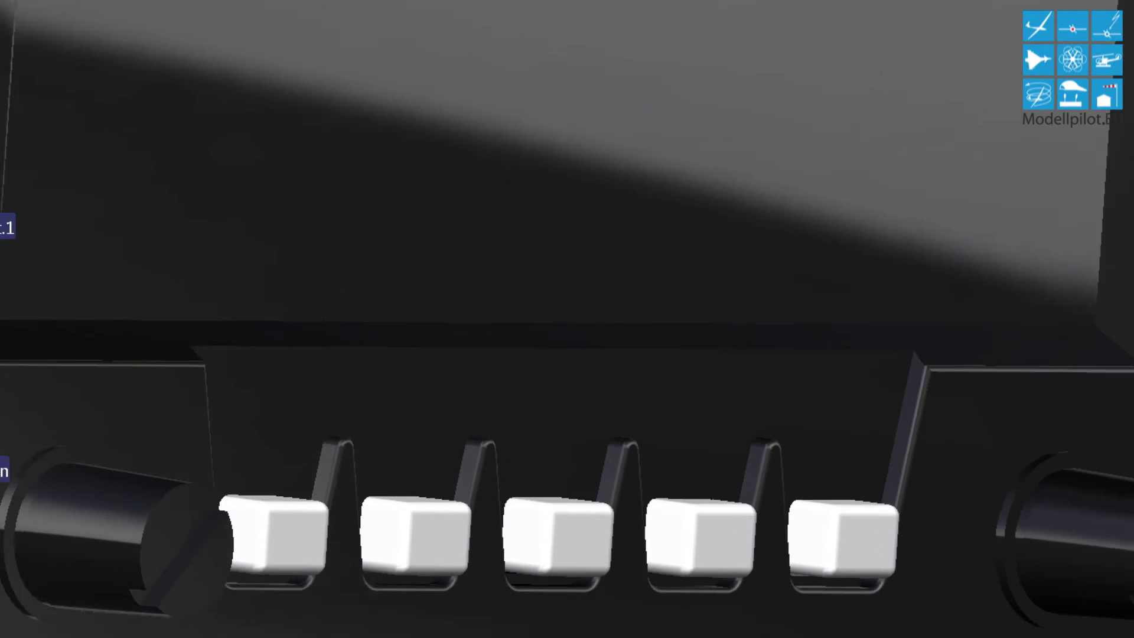
scroll(561, 96, down, 2)
scroll(560, 95, down, 2)
scroll(560, 96, down, 2)
ctrl+middle_drag(561, 96, 563, 133)
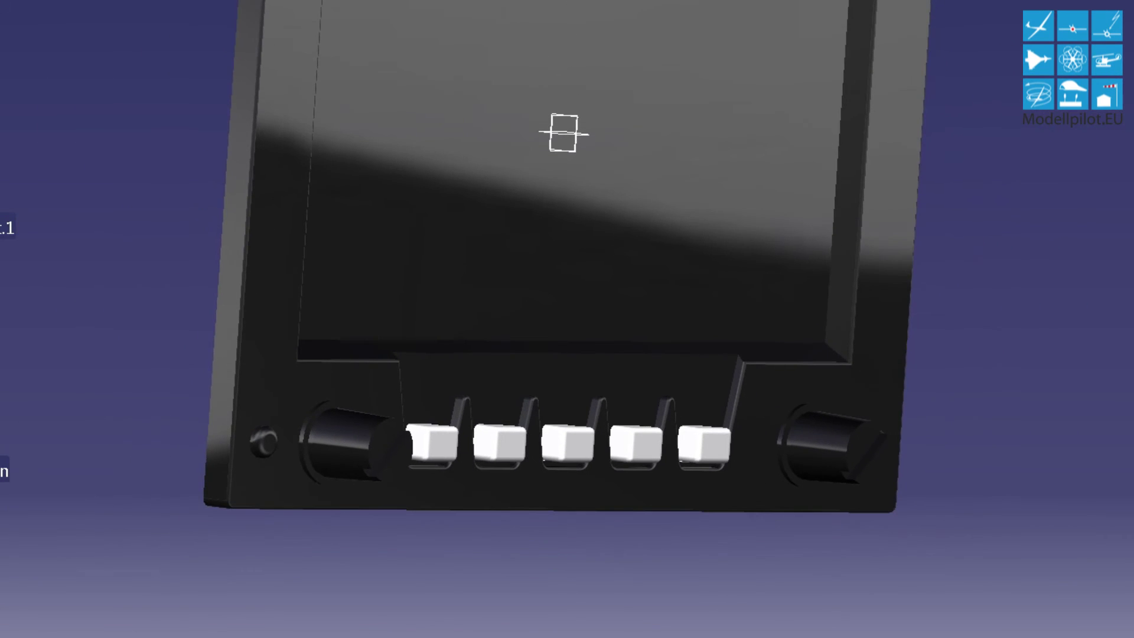
middle_drag(600, 625, 694, 509)
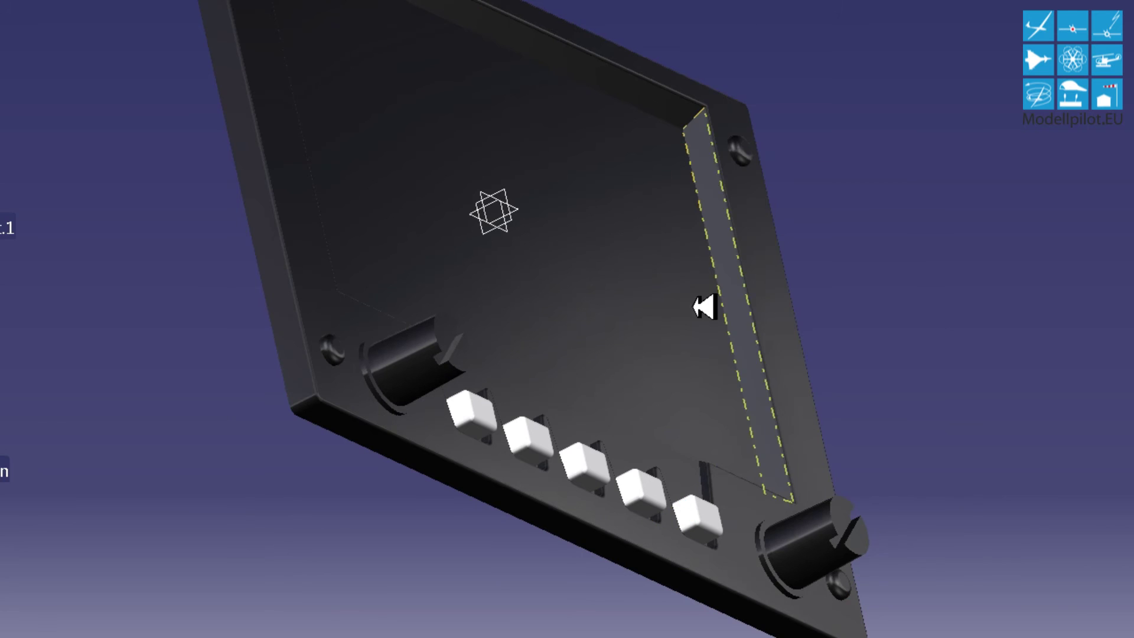
Hide the five white button bodies with Verdecken/anzeigen to expose the square openings at the back.
click(655, 306)
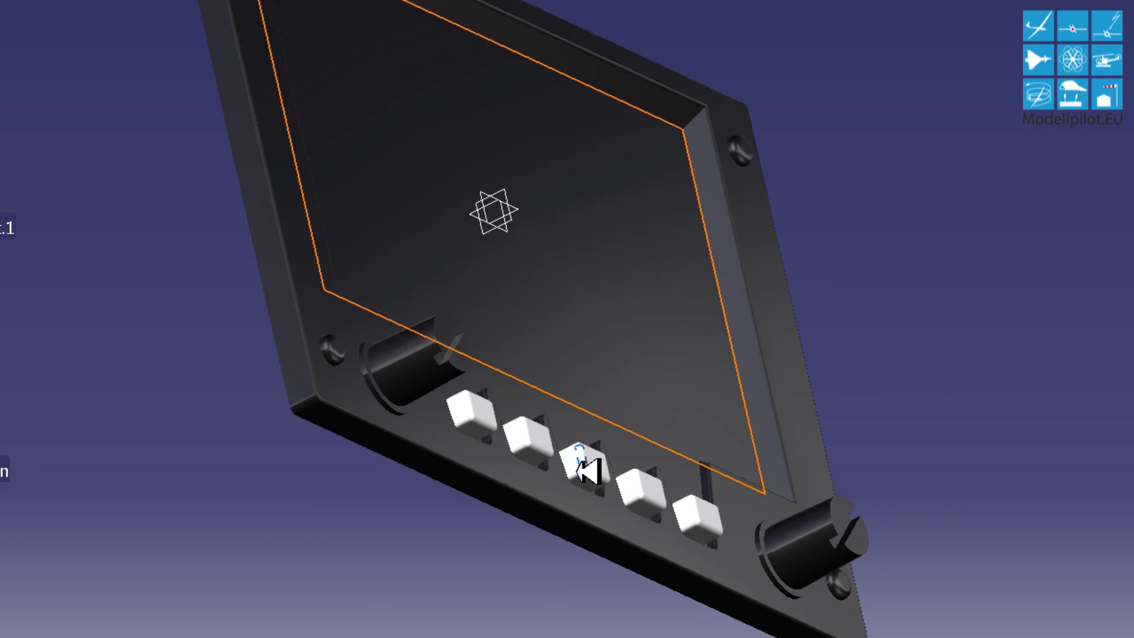
right_click(535, 443)
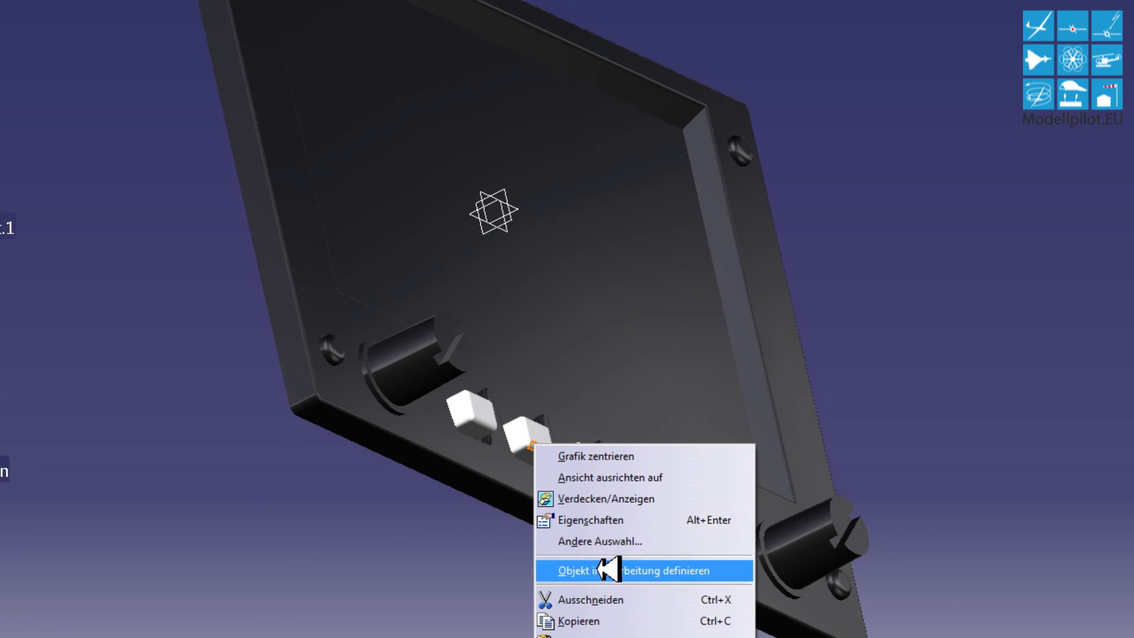
click(597, 503)
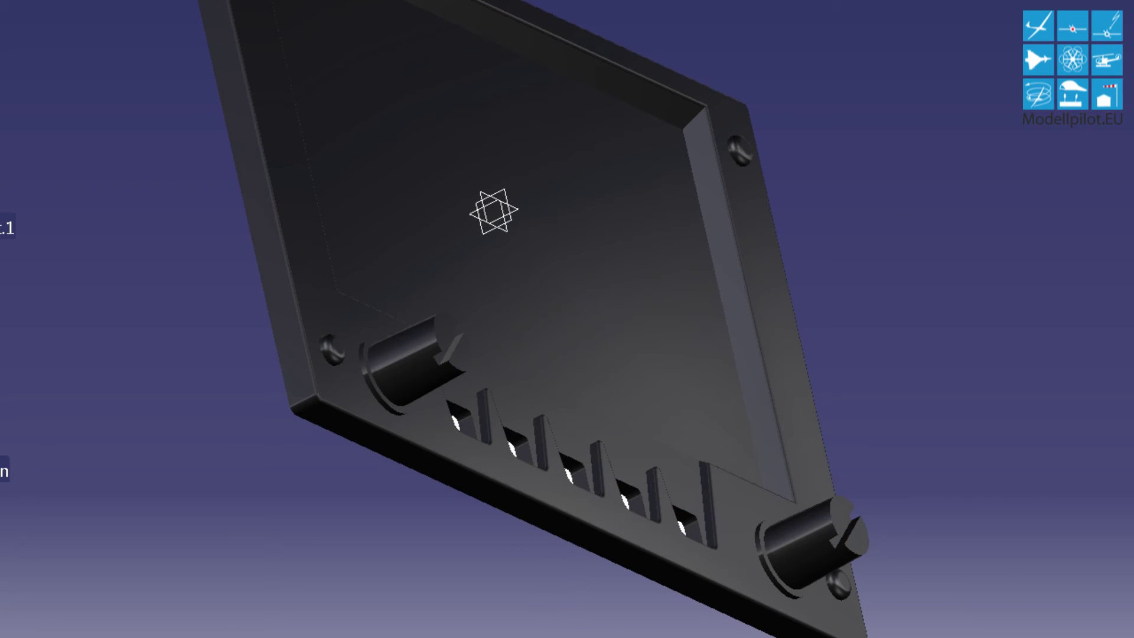
mouse_move(966, 382)
middle_down()
mouse_move(833, 394)
mouse_move(809, 354)
mouse_move(625, 362)
mouse_move(691, 367)
middle_up()
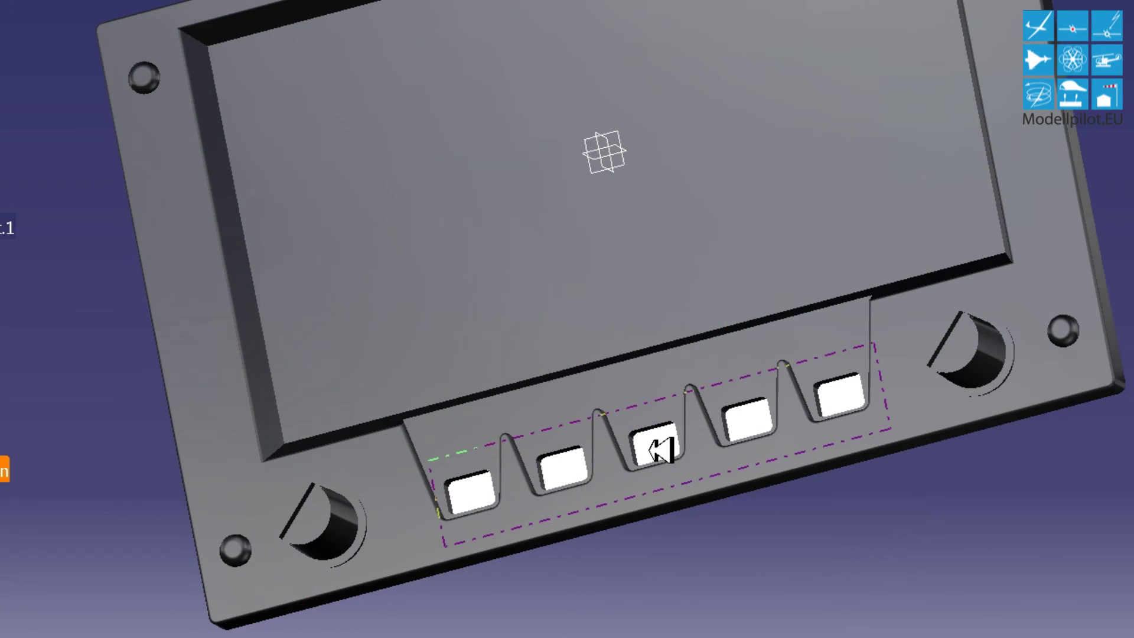
click(655, 444)
right_click(656, 444)
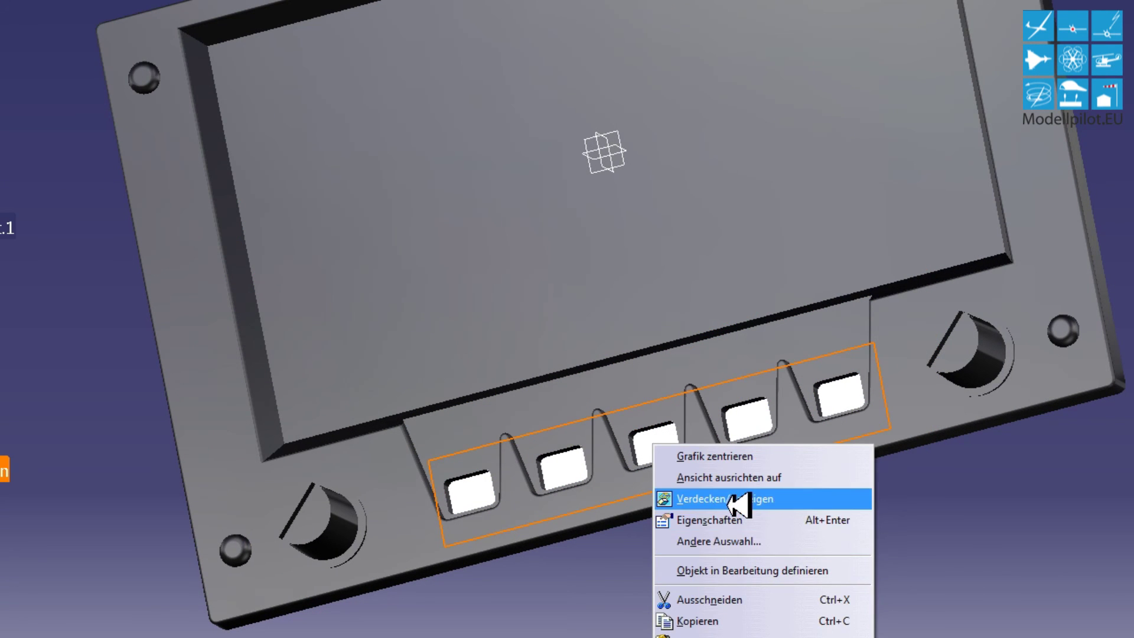
click(735, 500)
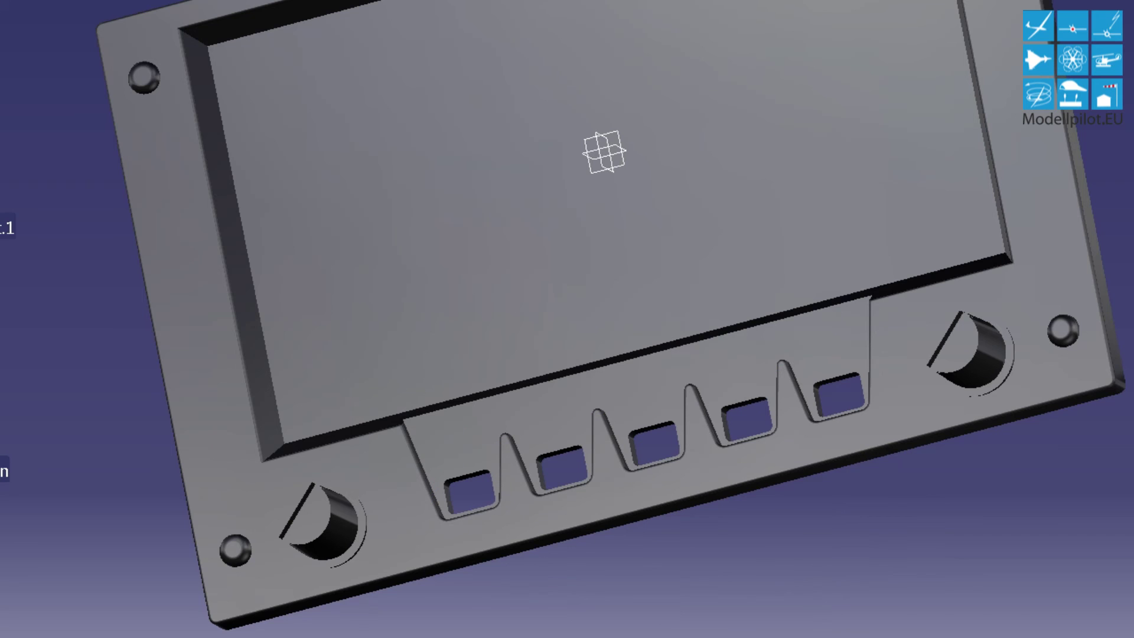
mouse_move(506, 557)
middle_down()
mouse_move(675, 392)
mouse_move(533, 565)
mouse_move(541, 205)
mouse_move(704, 23)
mouse_move(852, 38)
mouse_move(836, 93)
middle_up()
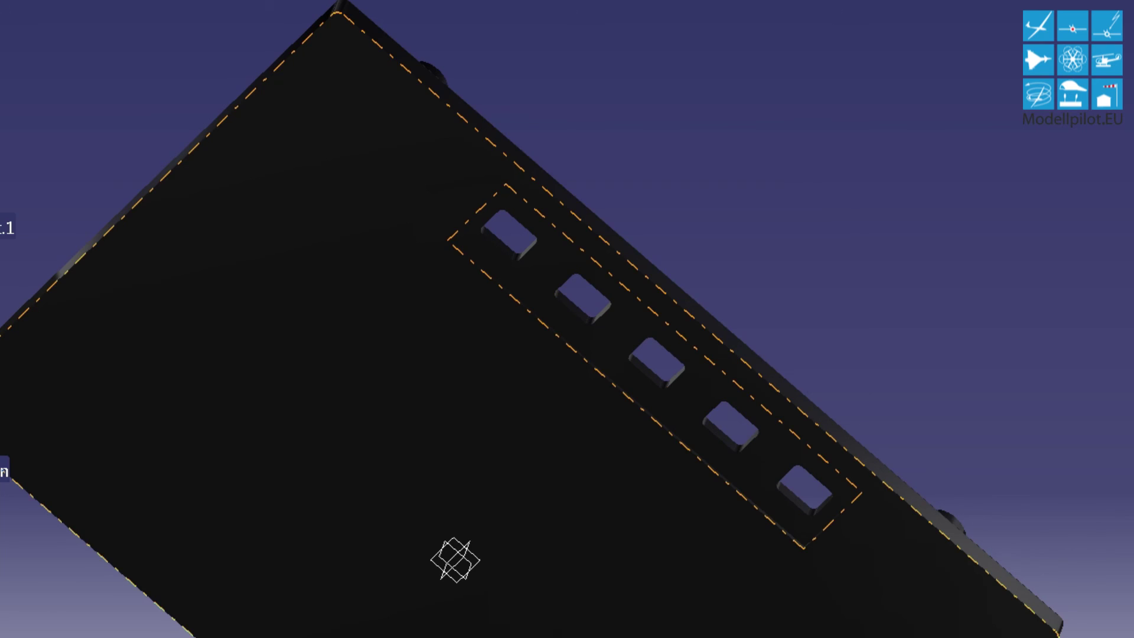
click(608, 310)
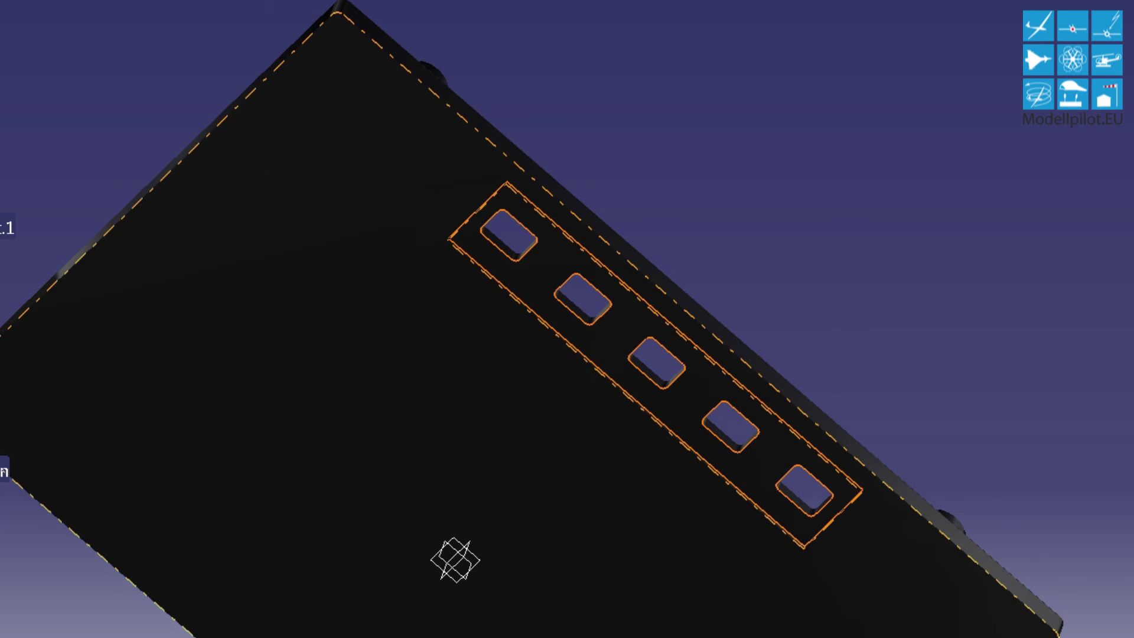
middle_drag(815, 109, 582, 524)
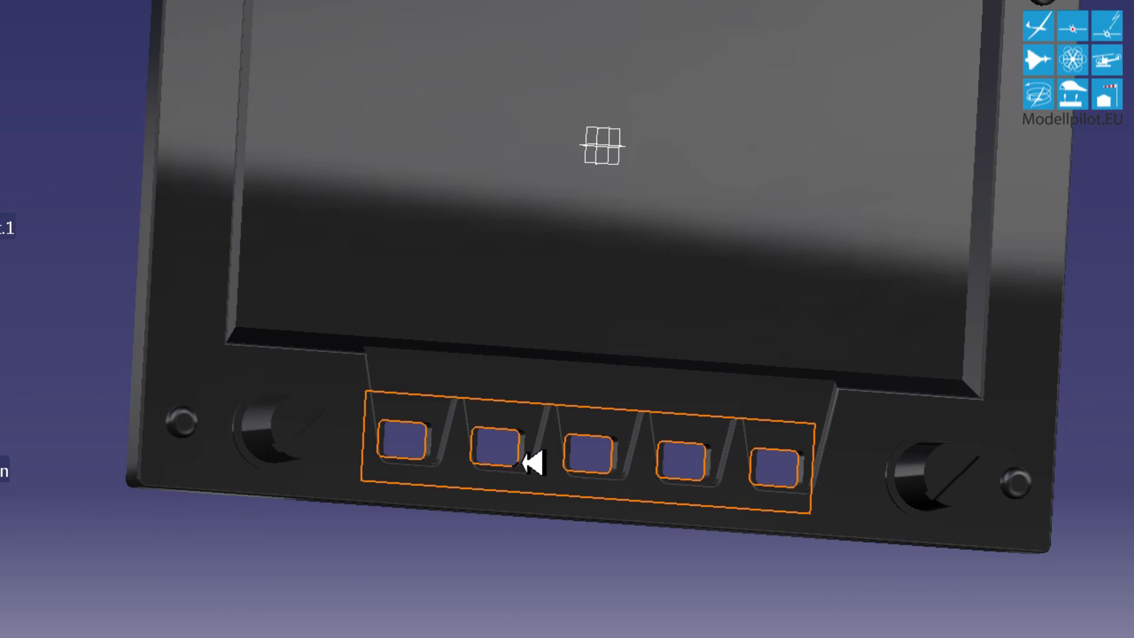
click(711, 602)
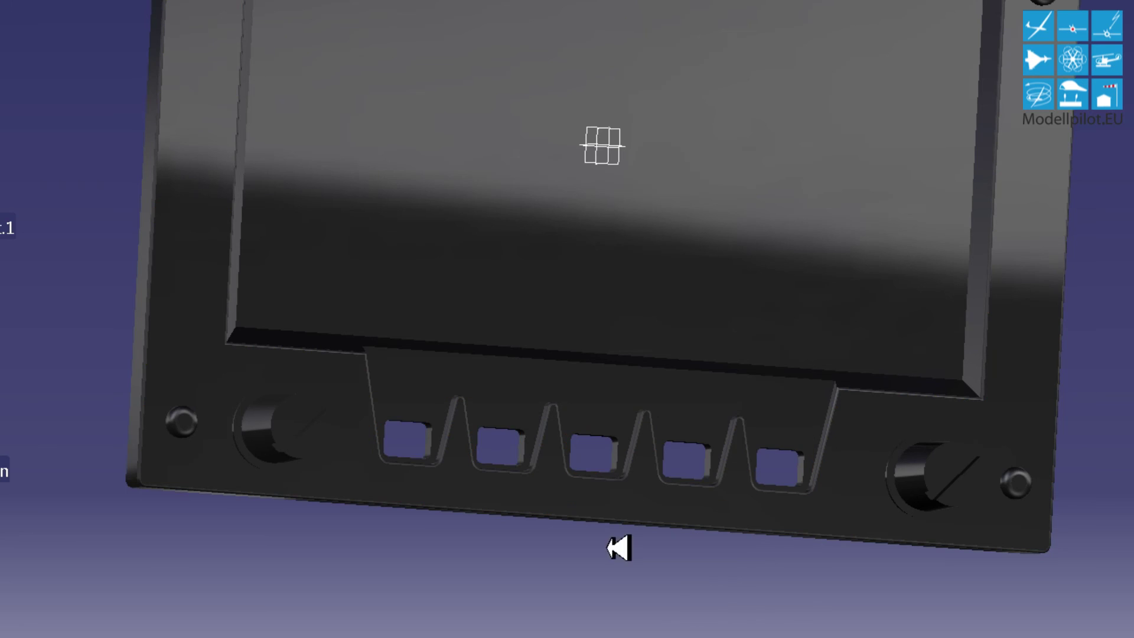